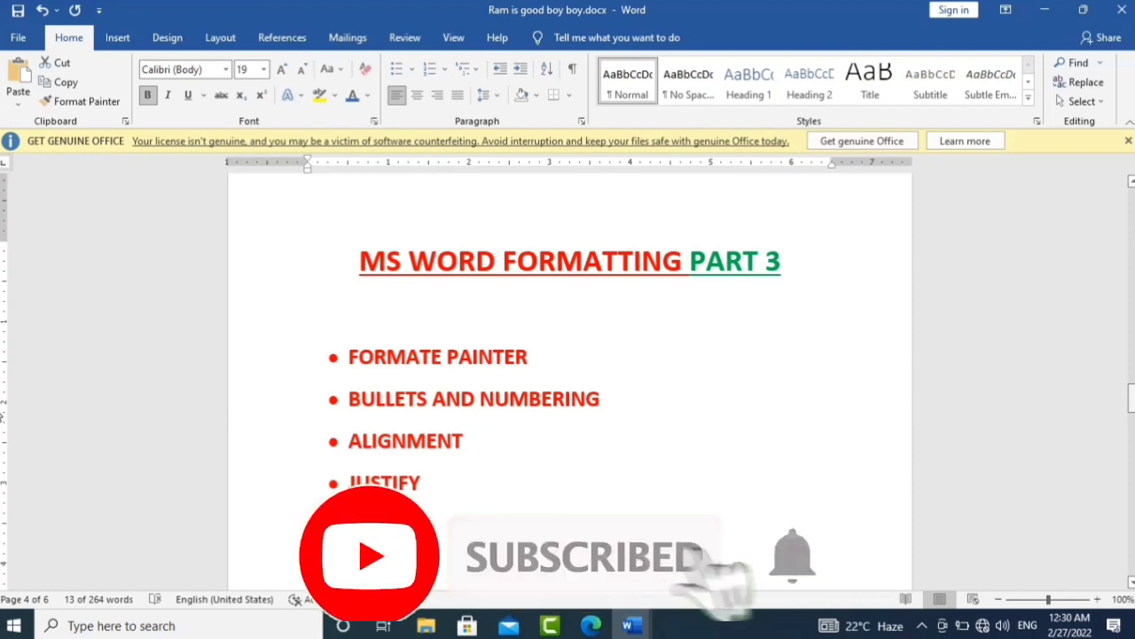
# Step: Scroll down to the Delhi paragraphs and deselect the text
pyautogui.moveTo(1131, 399); pyautogui.dragTo(1131, 421)
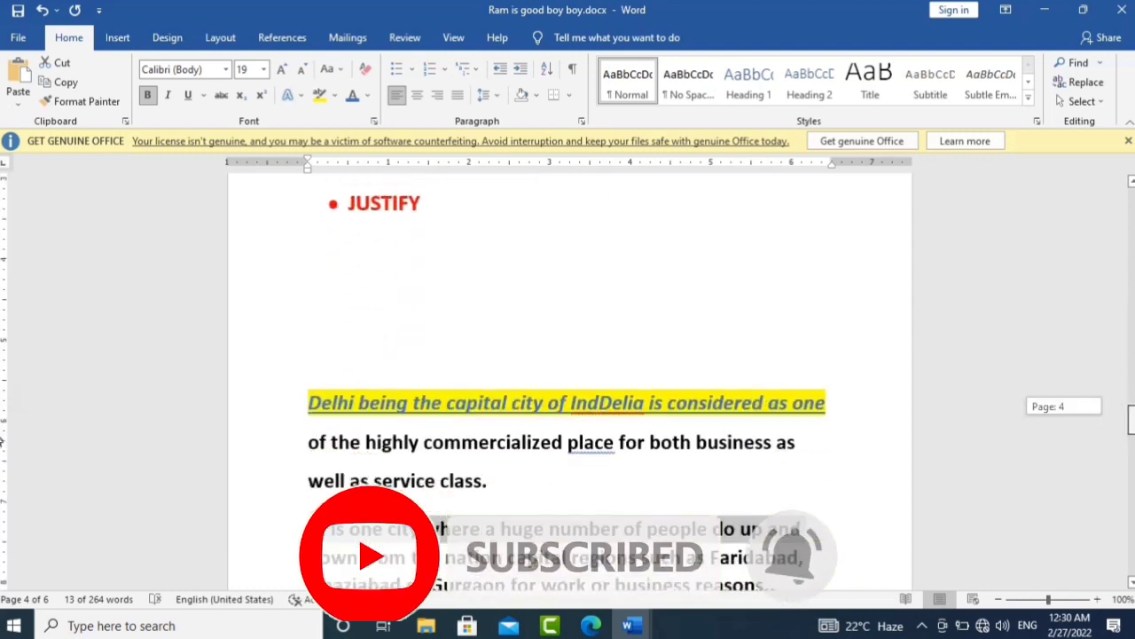
pyautogui.click(561, 293)
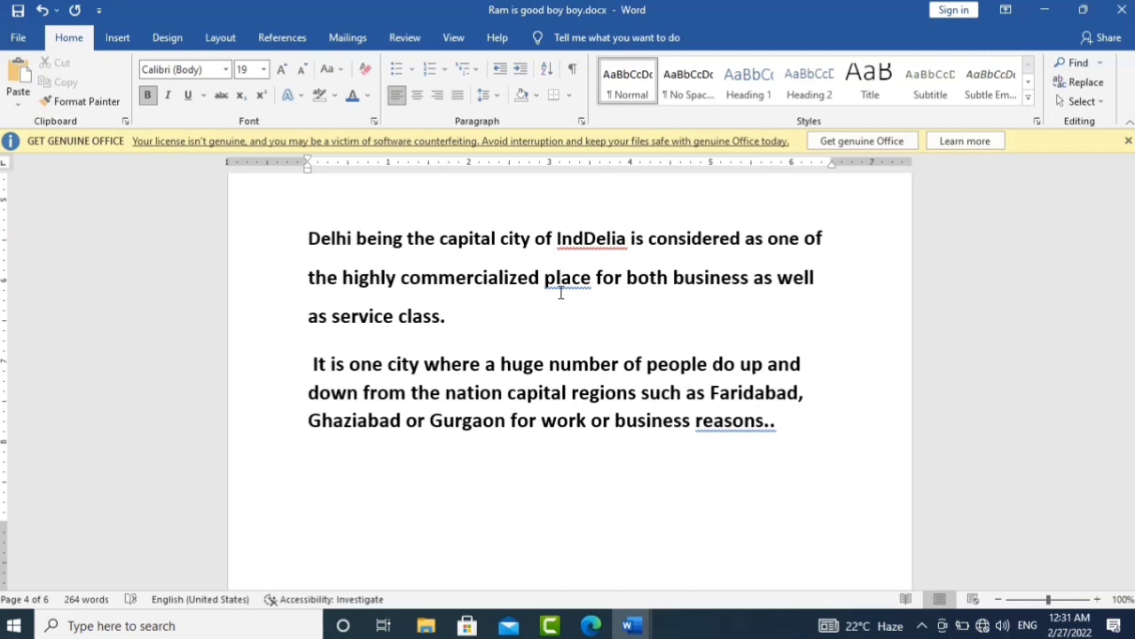
# Step: Format the Delhi paragraph's first line with blue font, underline, italic and yellow highlight
pyautogui.click(302, 241)
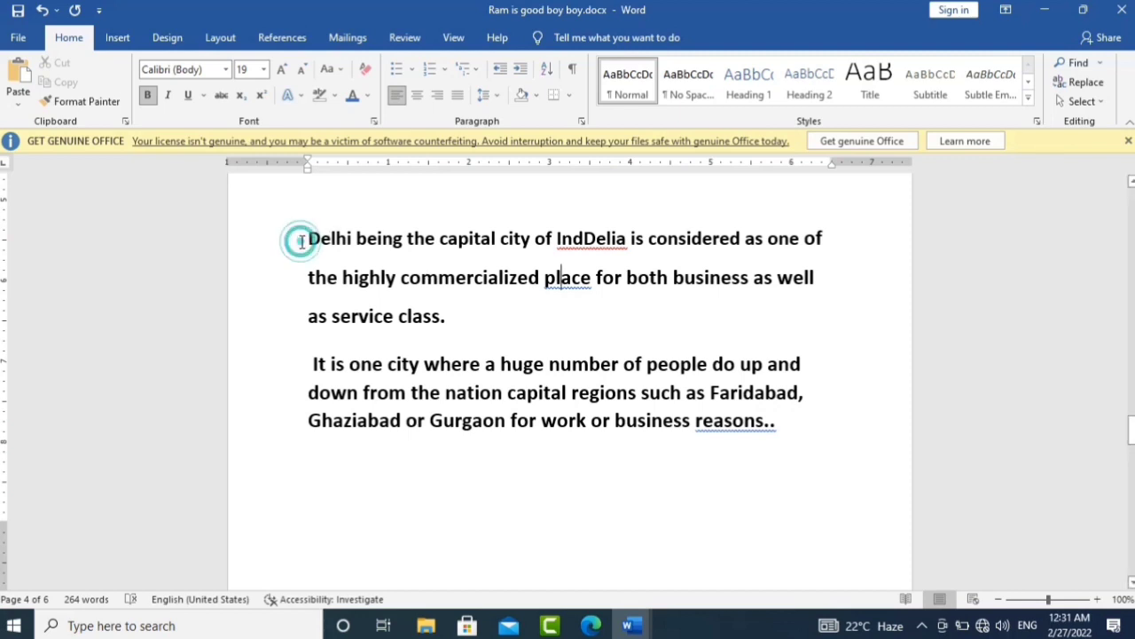
pyautogui.moveTo(302, 241); pyautogui.dragTo(721, 251)
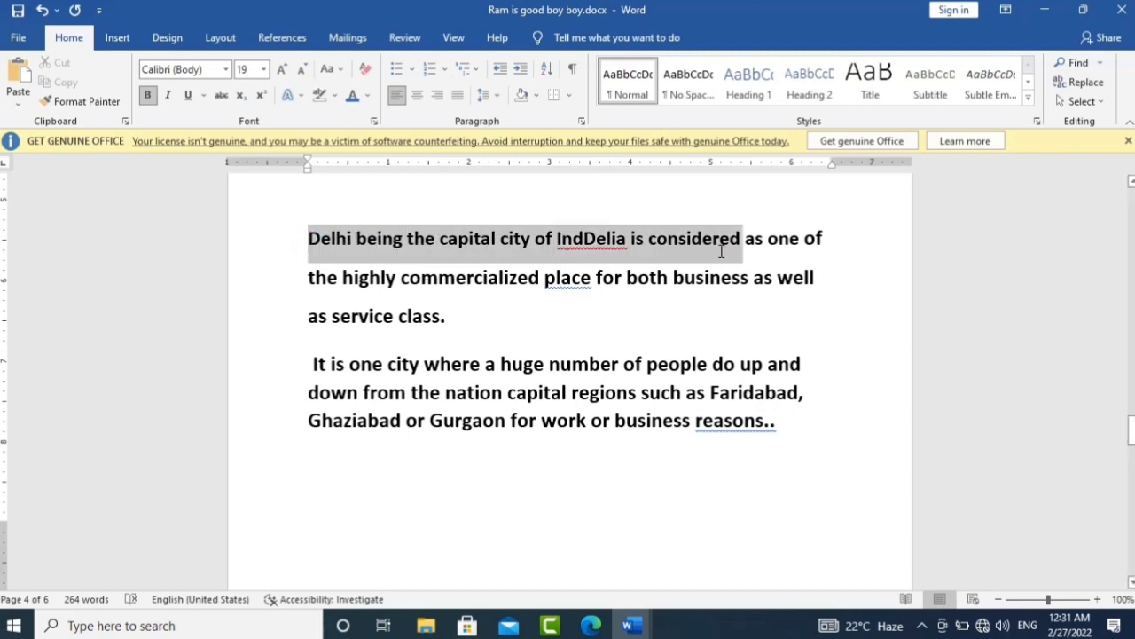
pyautogui.moveTo(721, 251); pyautogui.dragTo(830, 260)
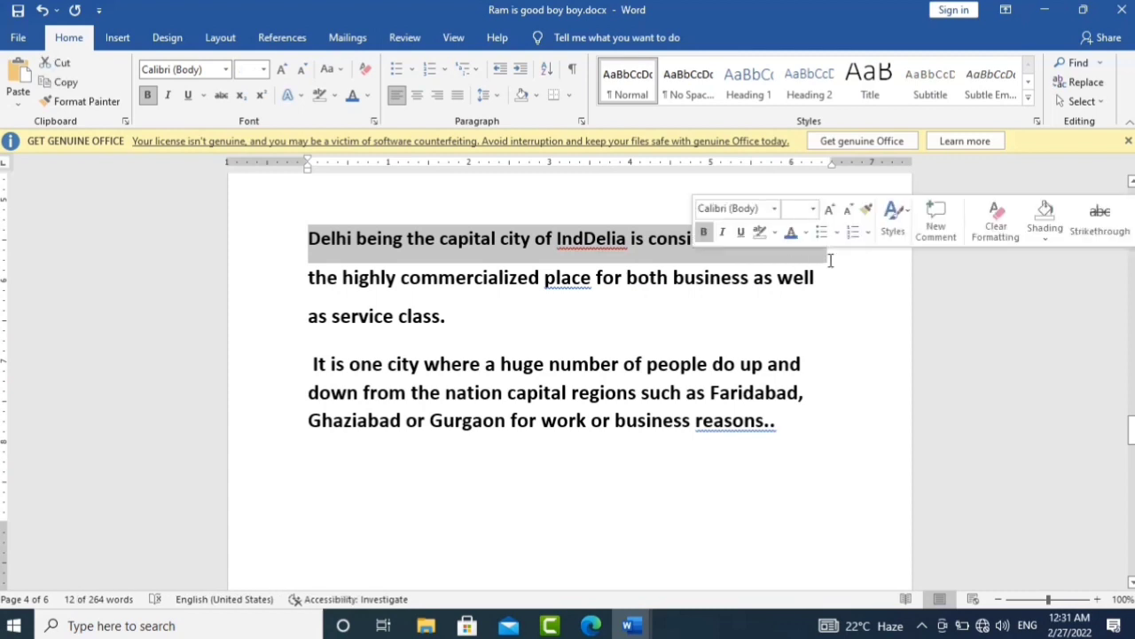
pyautogui.click(352, 97)
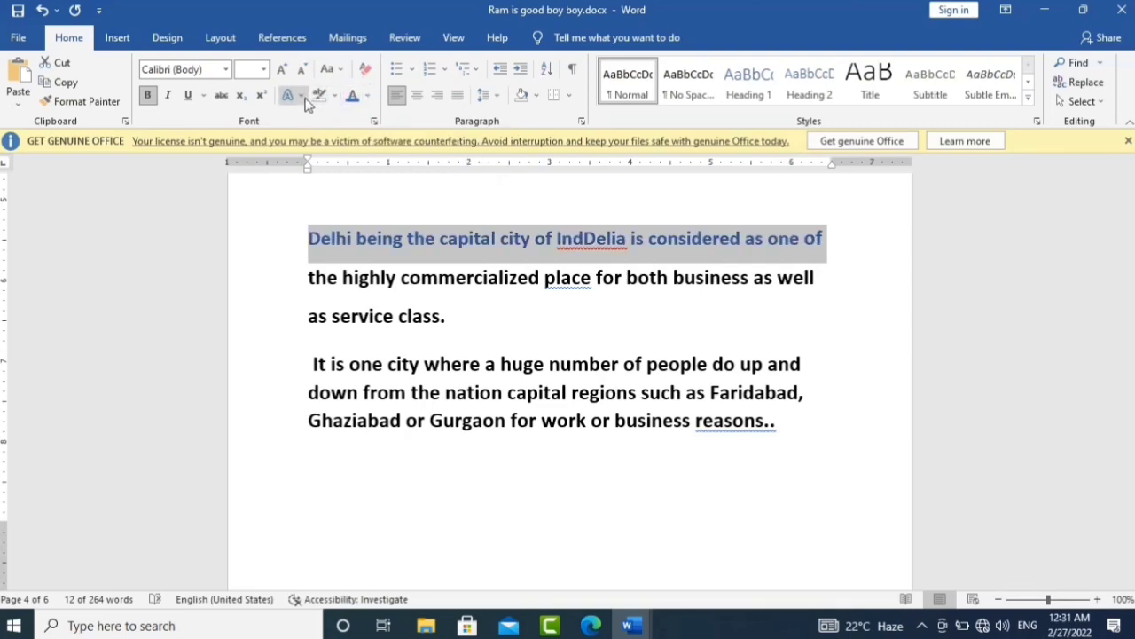
pyautogui.click(189, 95)
pyautogui.click(172, 96)
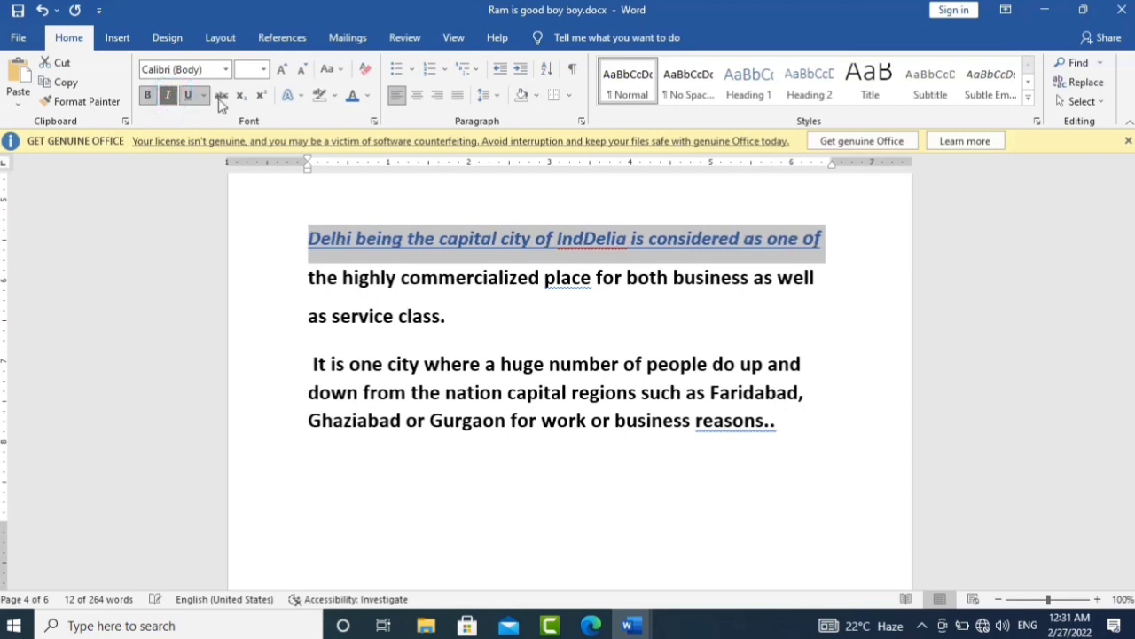
pyautogui.click(336, 101)
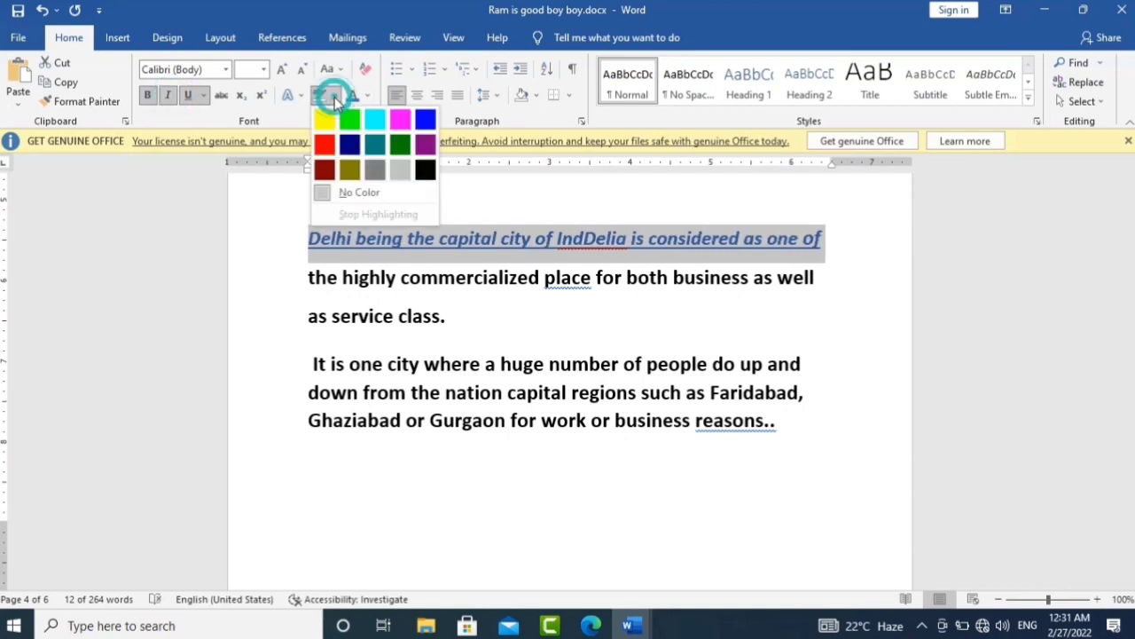
pyautogui.click(326, 118)
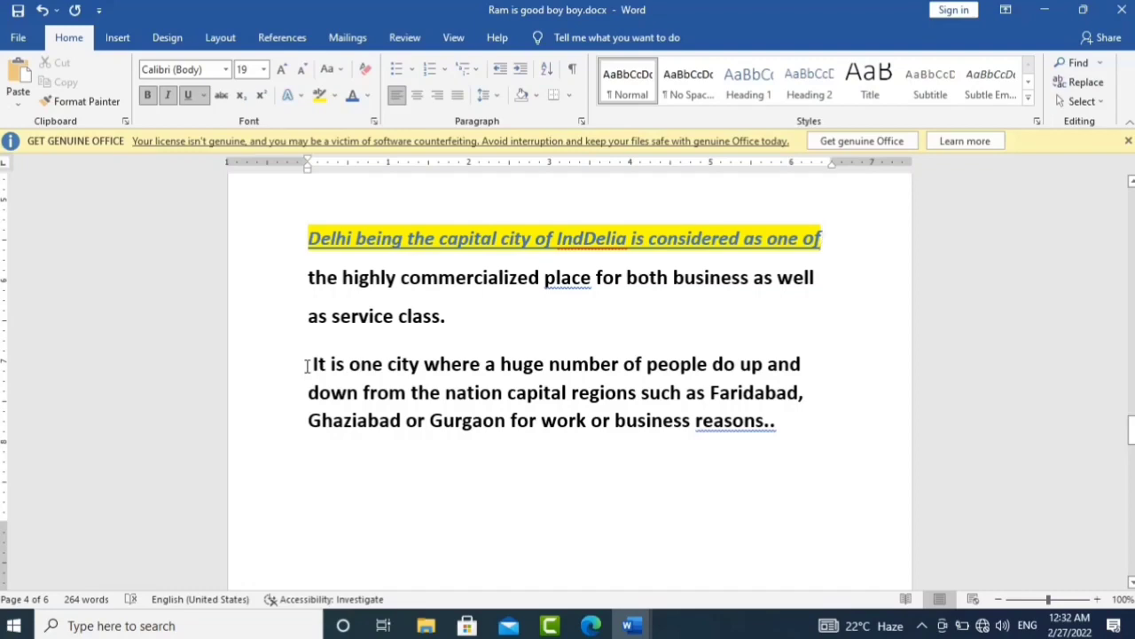
pyautogui.moveTo(307, 365); pyautogui.dragTo(802, 368)
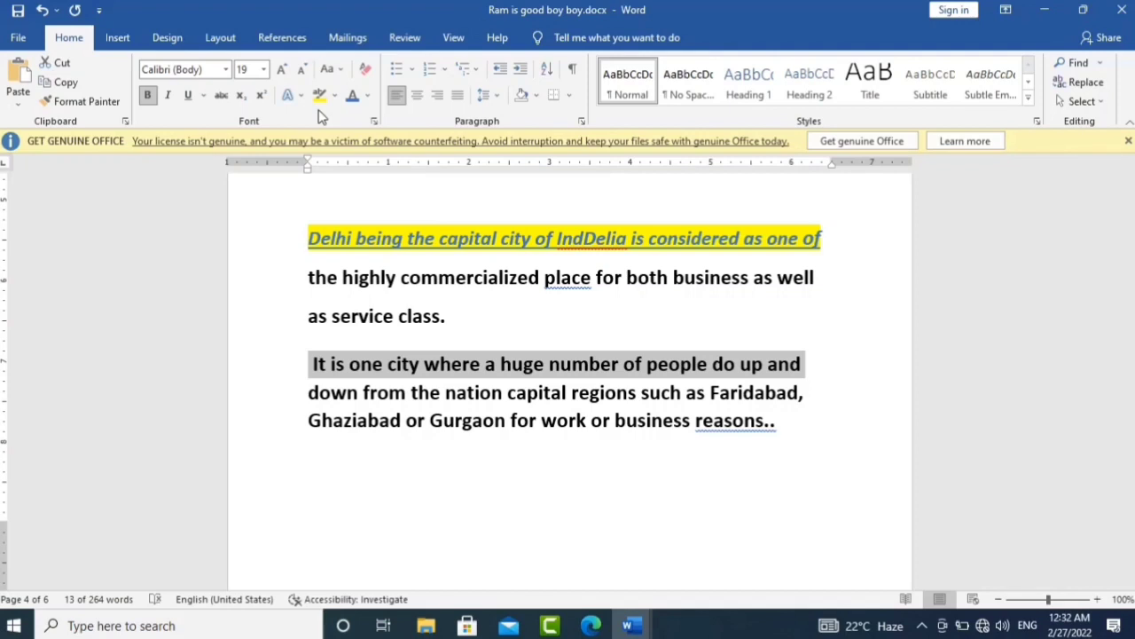
pyautogui.click(124, 101)
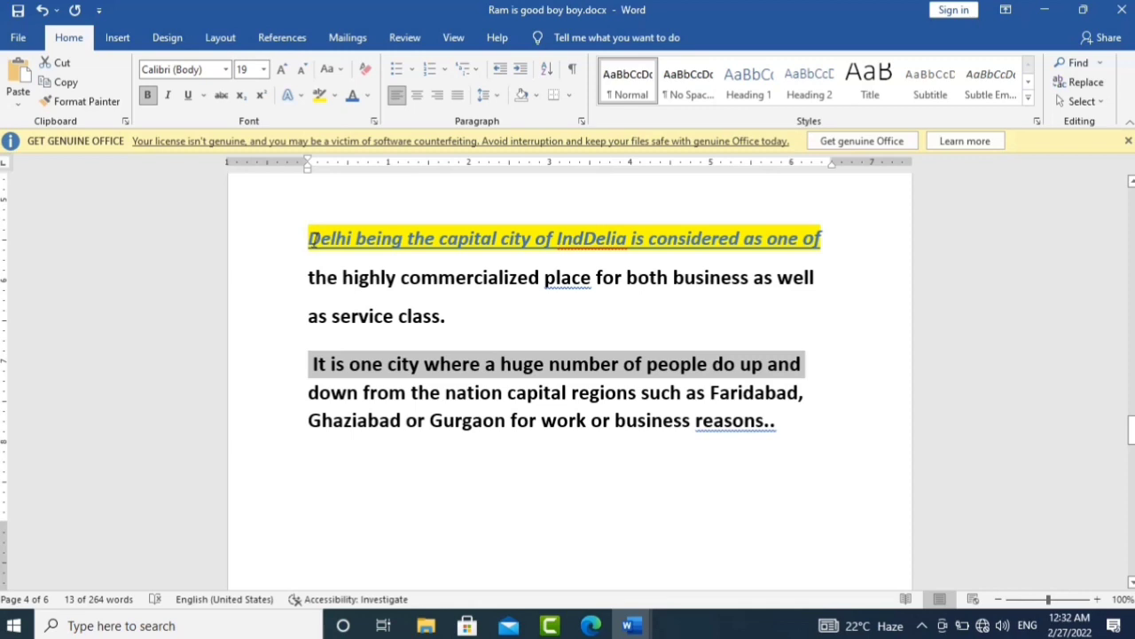
pyautogui.moveTo(313, 240); pyautogui.dragTo(369, 253)
pyautogui.click(312, 242)
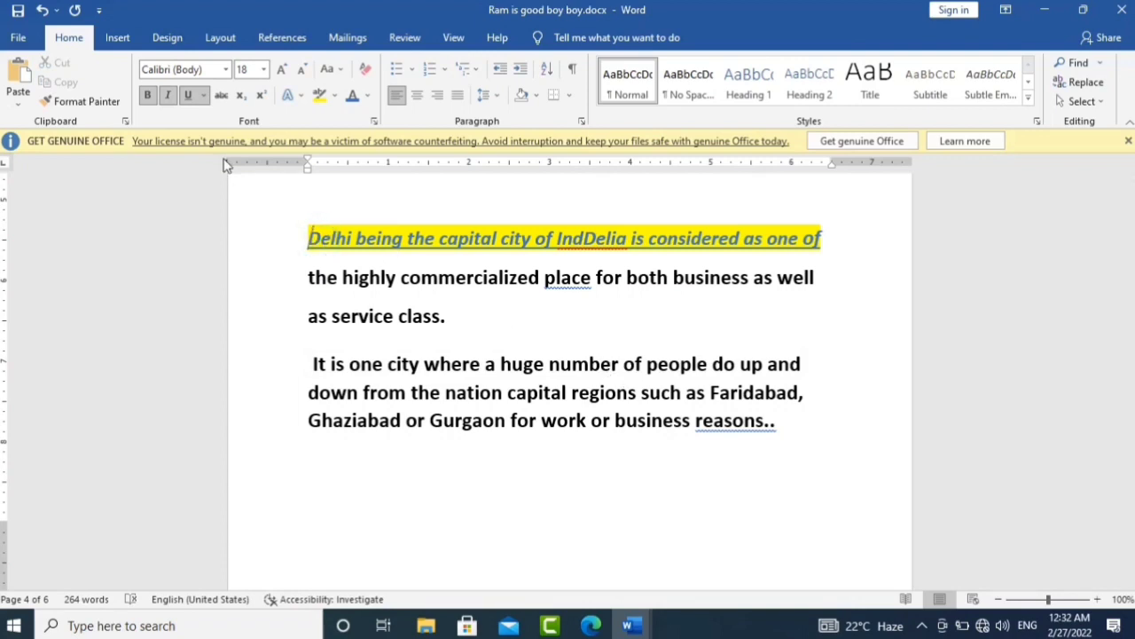
# Step: Use Format Painter to copy the highlighted line's style onto the second Delhi paragraph's first line
pyautogui.click(102, 110)
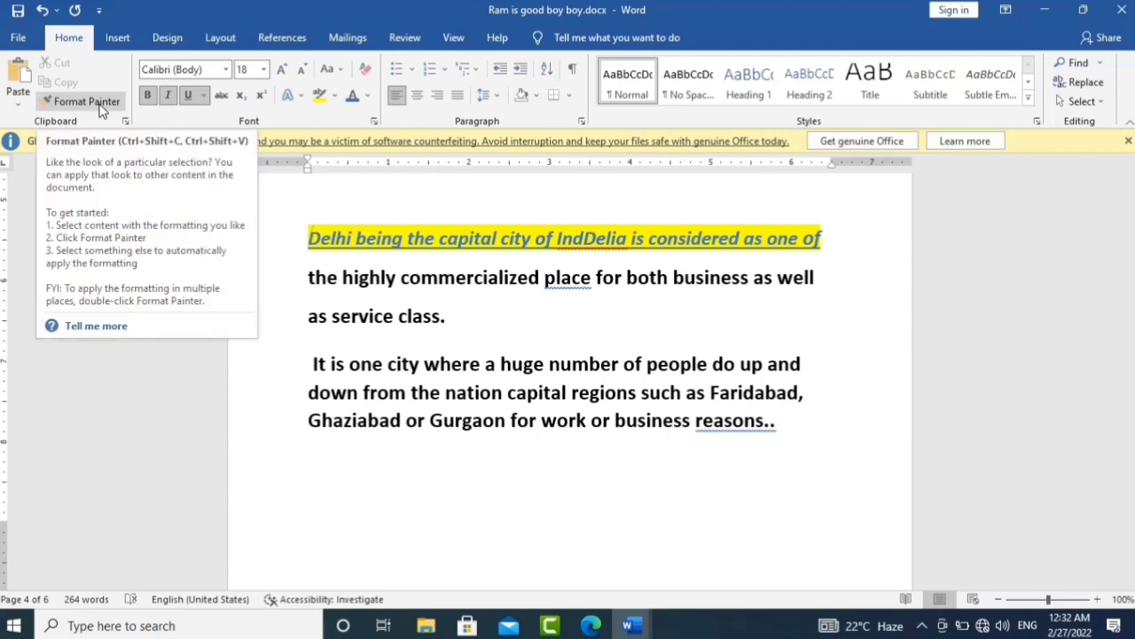
pyautogui.click(102, 107)
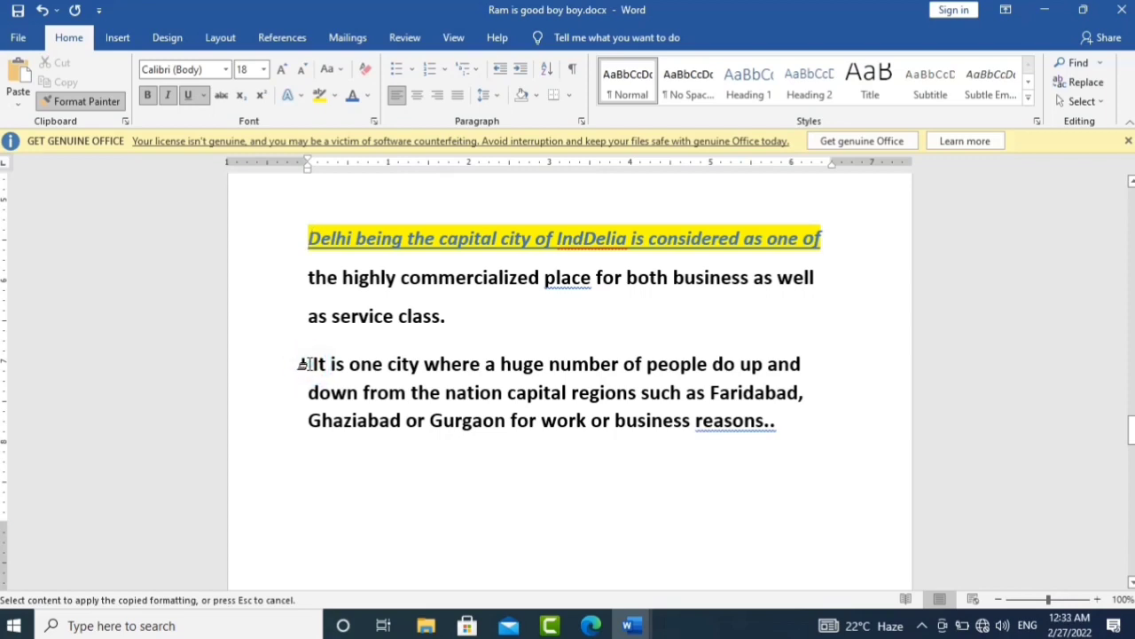
pyautogui.moveTo(302, 364); pyautogui.dragTo(758, 367)
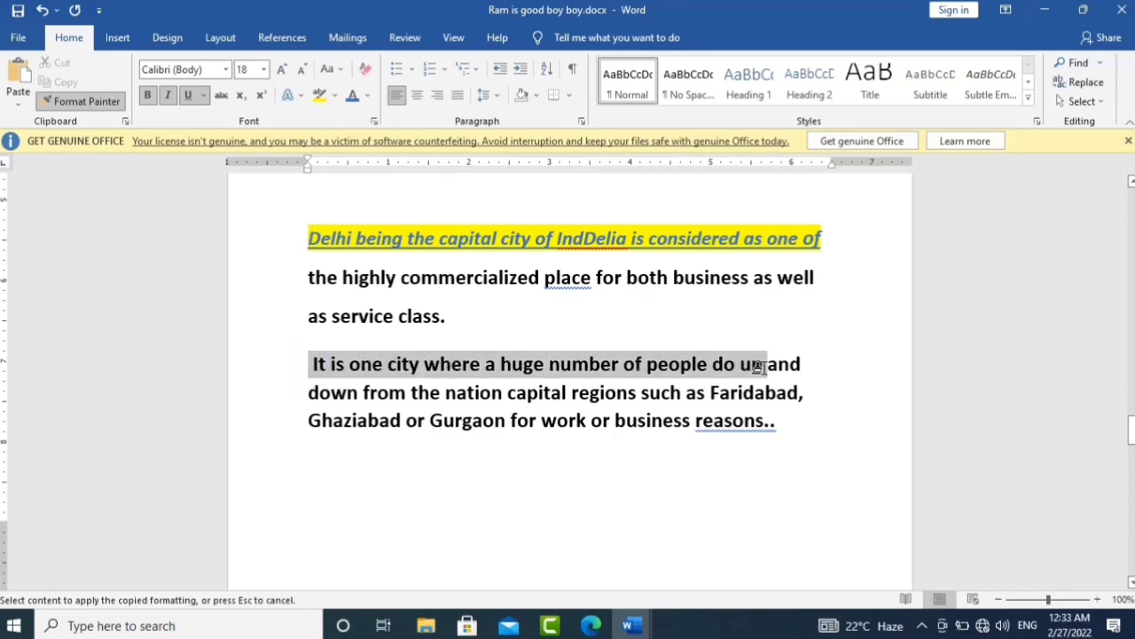
pyautogui.moveTo(759, 367); pyautogui.dragTo(799, 373)
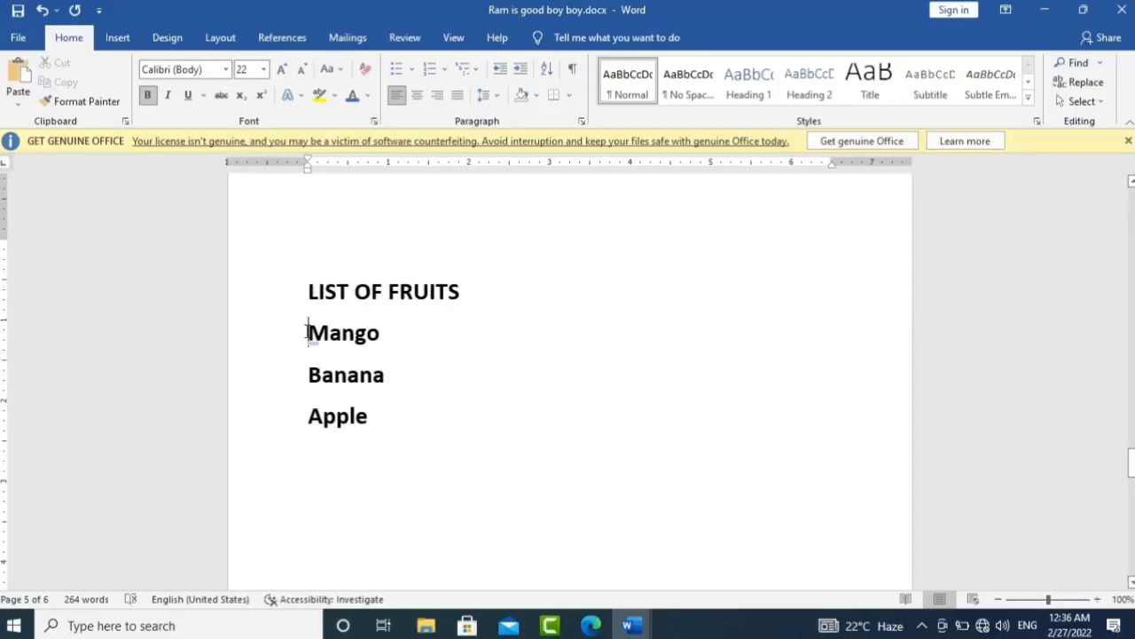
# Step: Give Mango, Banana and Apple check-mark bullets
pyautogui.moveTo(308, 332); pyautogui.dragTo(373, 421)
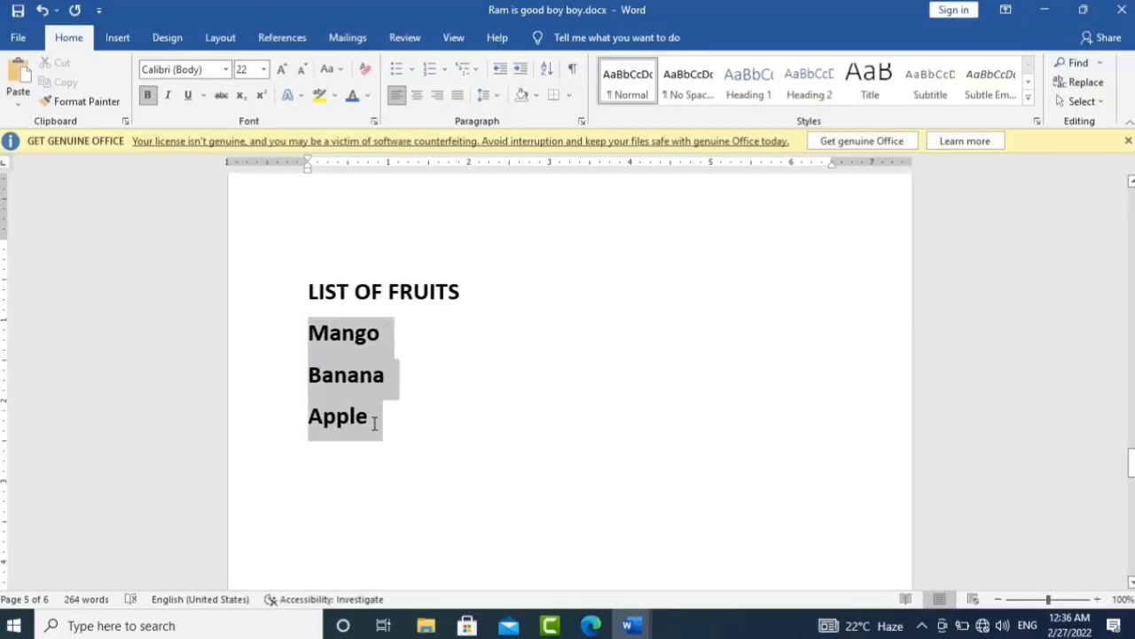
pyautogui.click(410, 71)
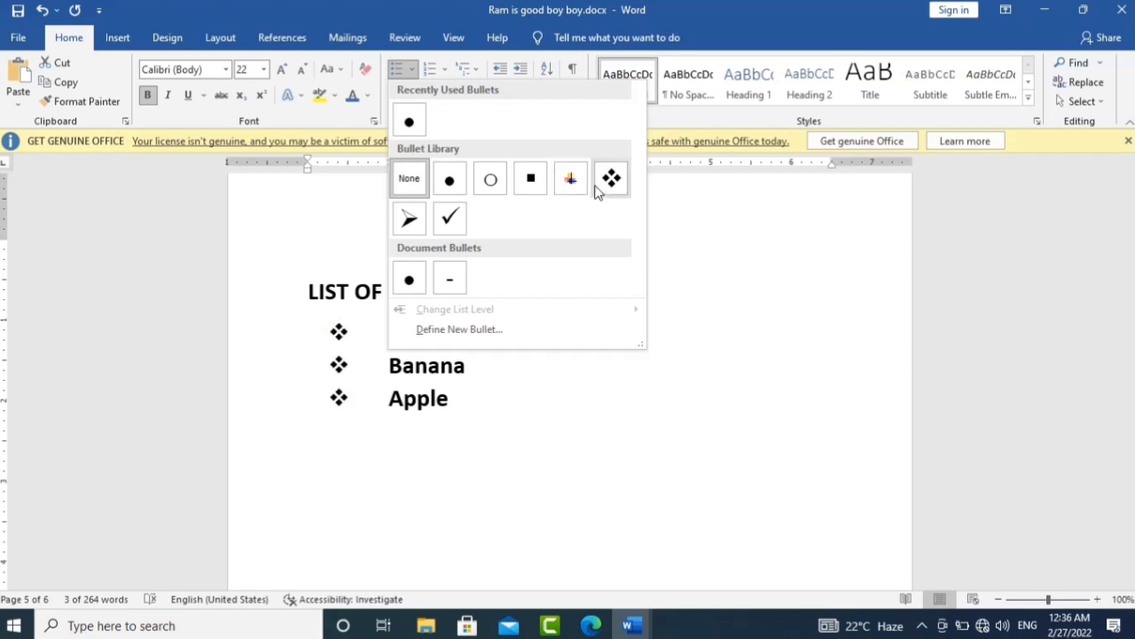
pyautogui.click(446, 226)
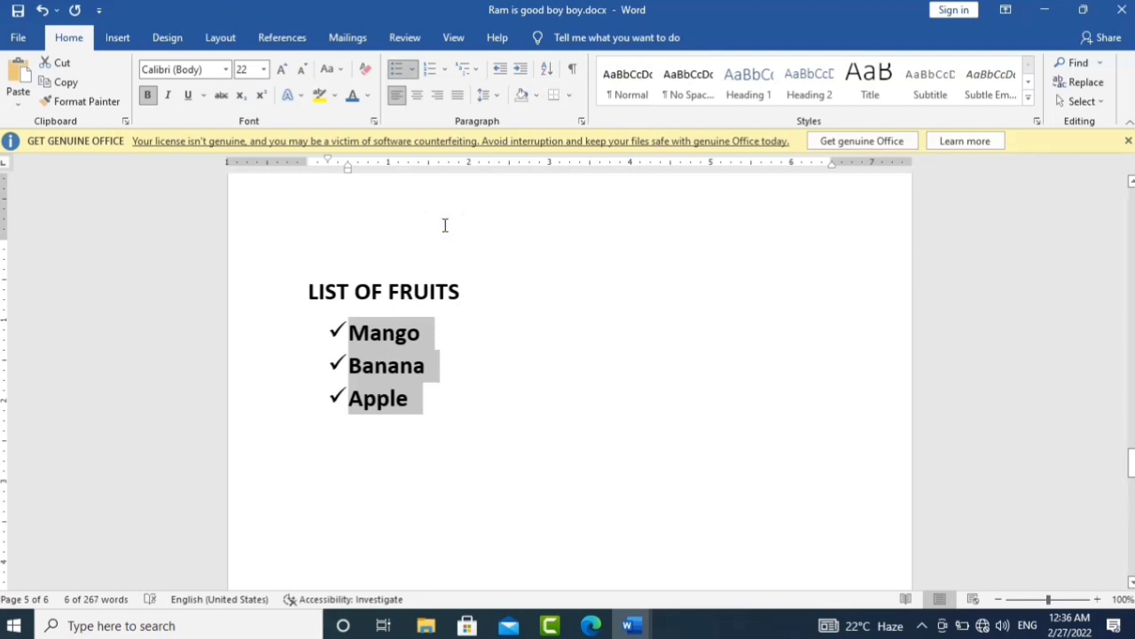
# Step: Replace the fruit bullets with 1., 2., 3. numbering, leaving the cursor before LIST OF FRUITS
pyautogui.click(444, 76)
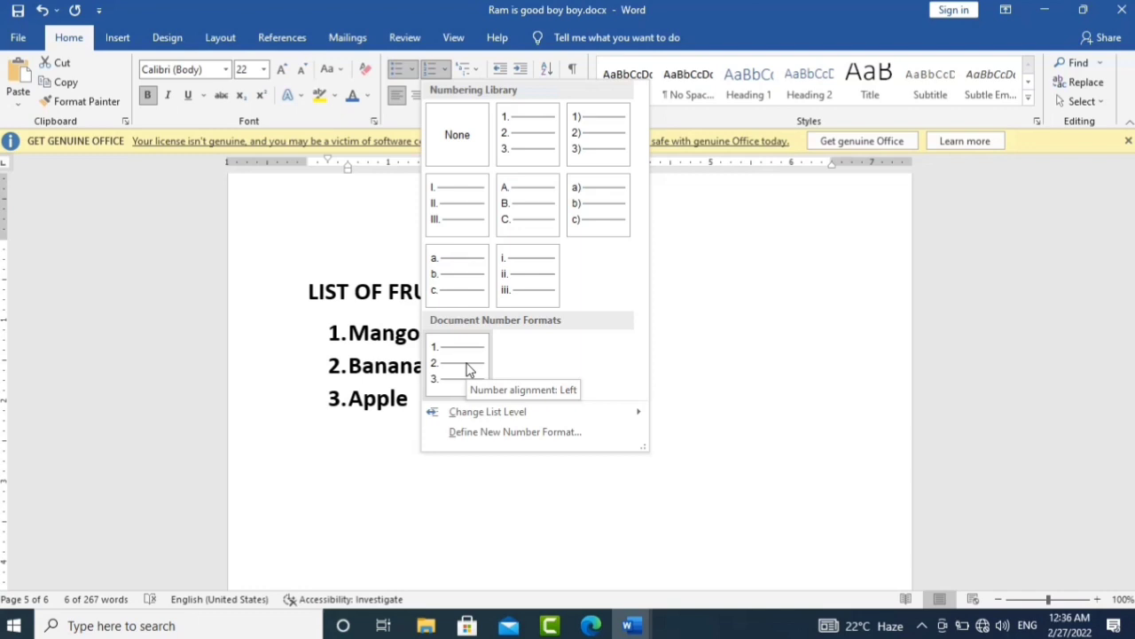
pyautogui.click(468, 370)
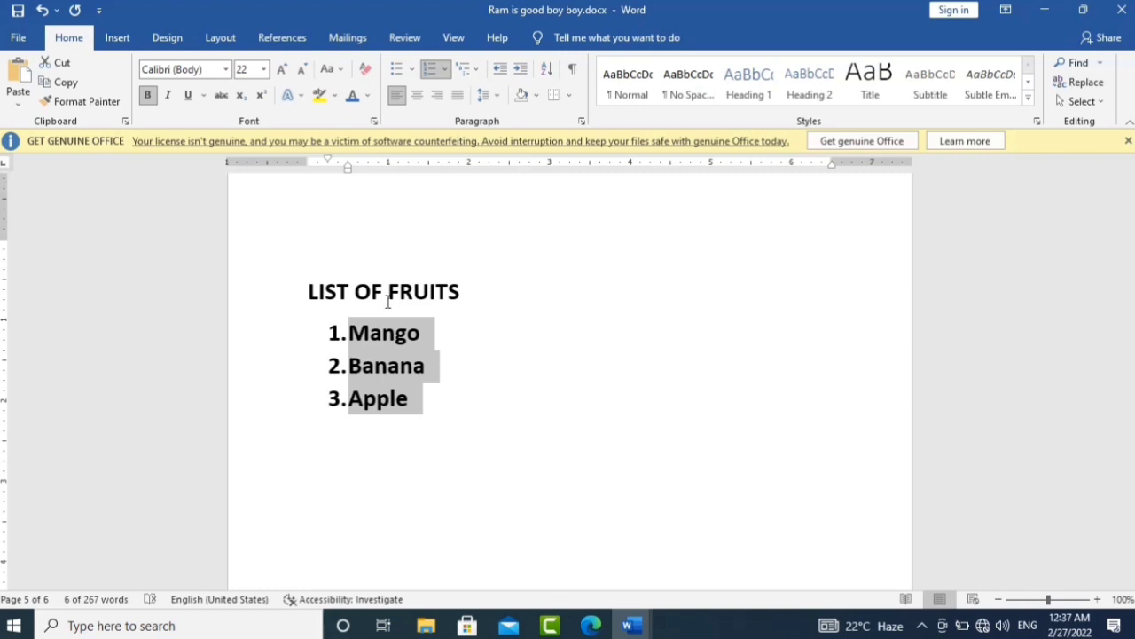
pyautogui.click(308, 293)
pyautogui.moveTo(307, 293); pyautogui.dragTo(460, 297)
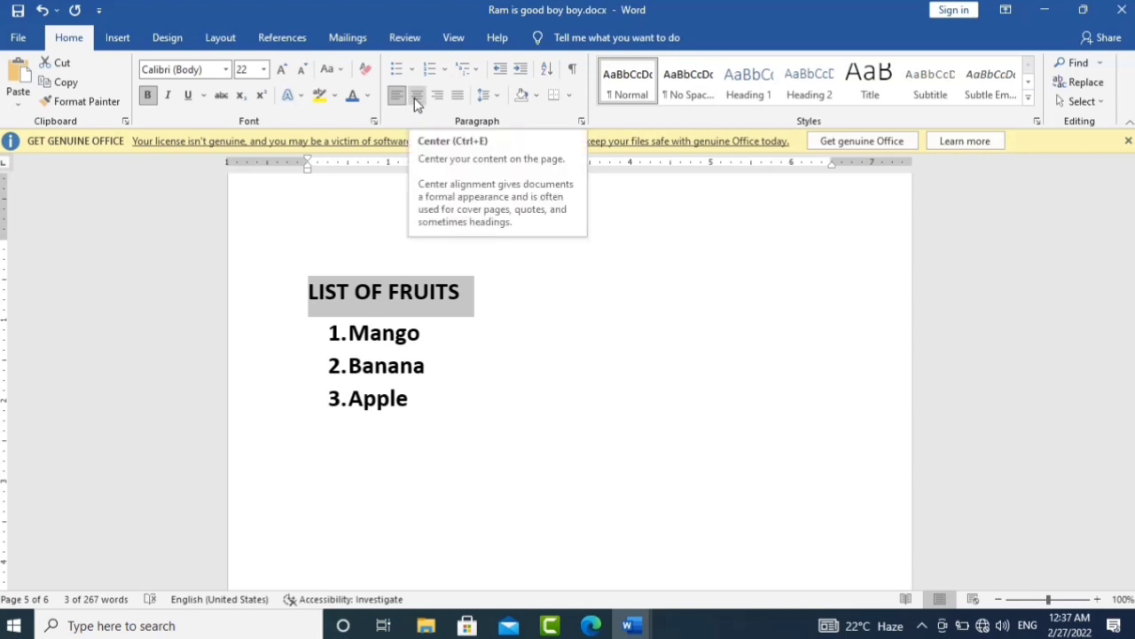
pyautogui.click(416, 98)
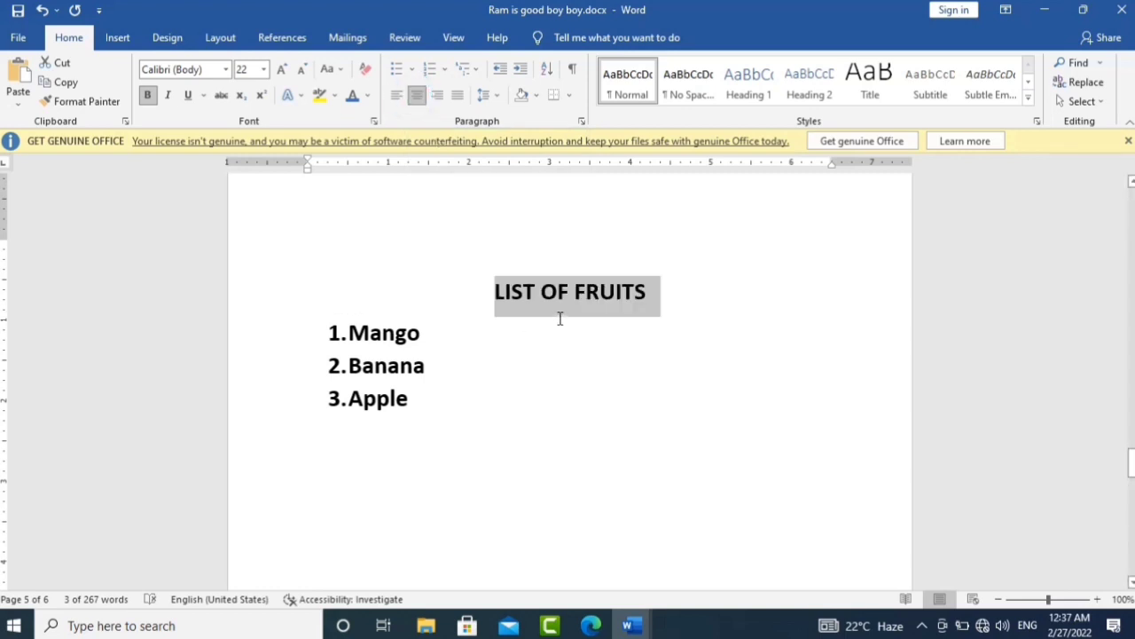
pyautogui.click(438, 97)
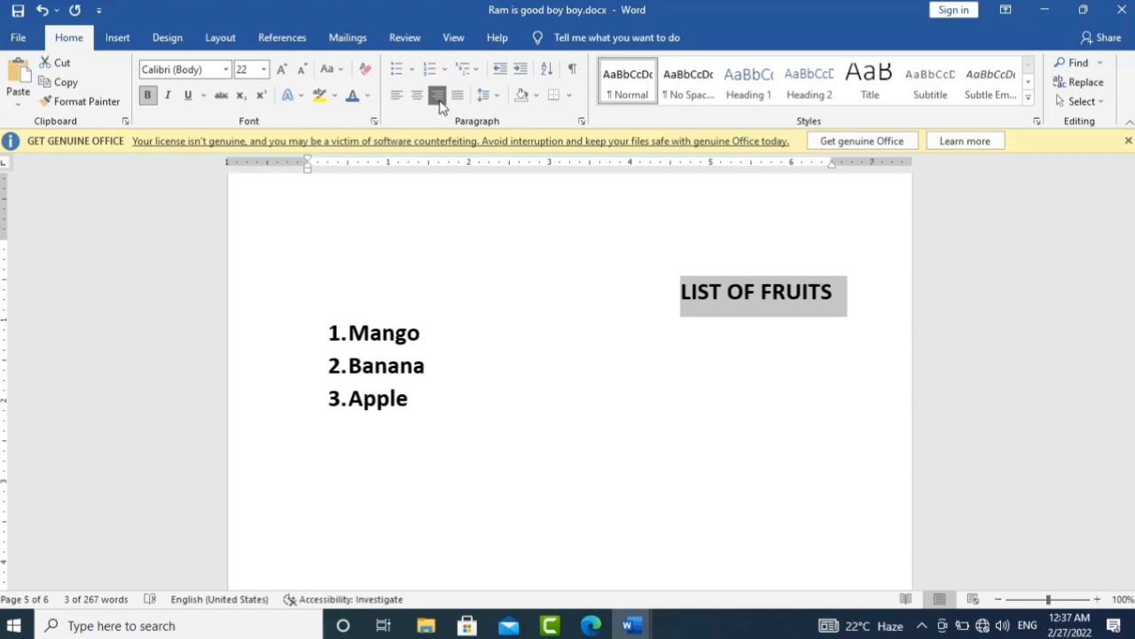
pyautogui.click(398, 100)
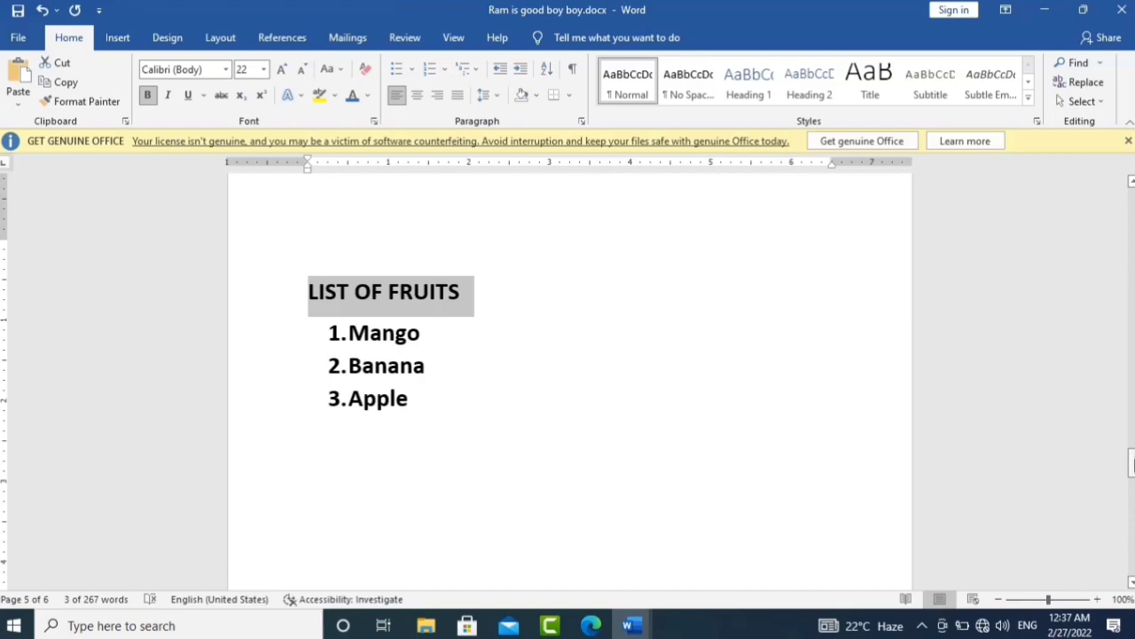
# Step: On page 6, select both Delhi paragraphs and apply Justify alignment
pyautogui.scroll(-2, 571, 381)
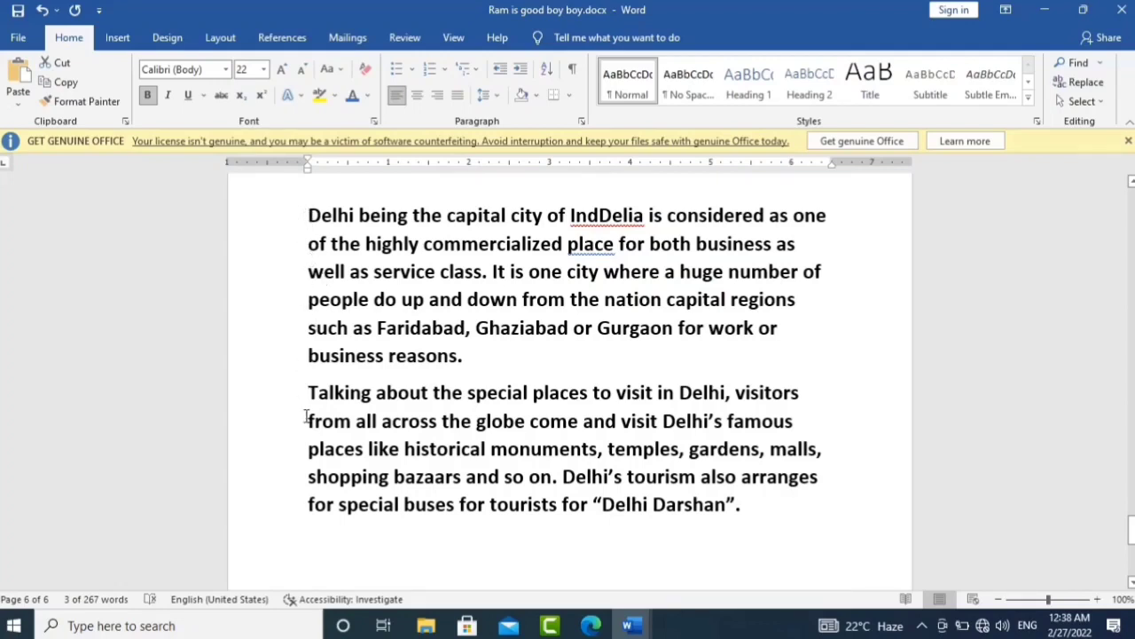
pyautogui.click(306, 216)
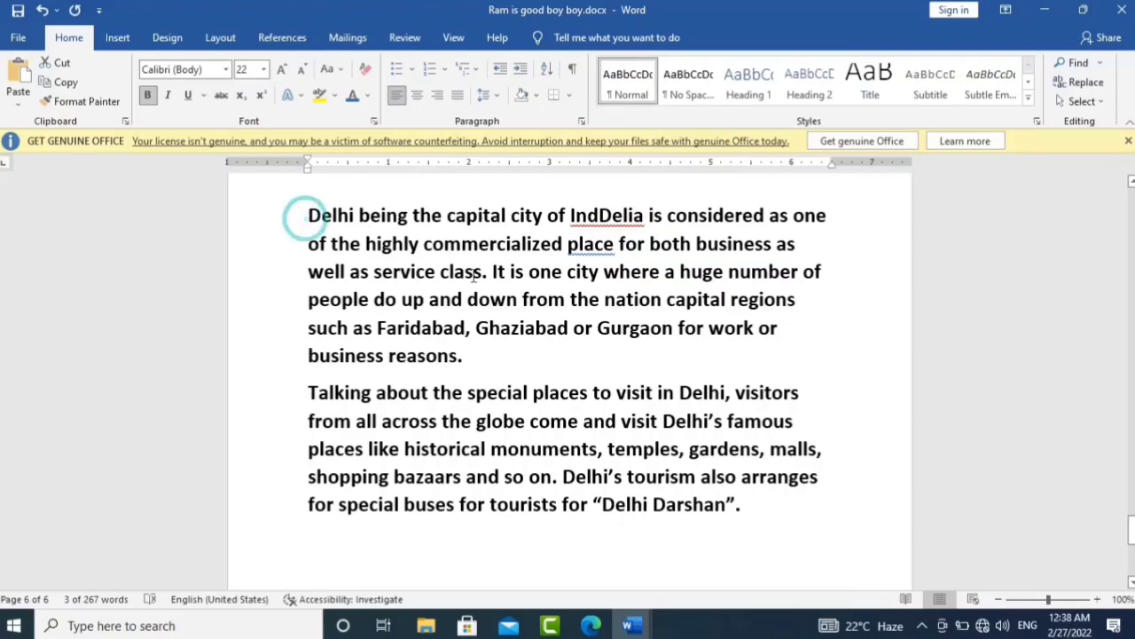
pyautogui.moveTo(306, 216); pyautogui.dragTo(767, 514)
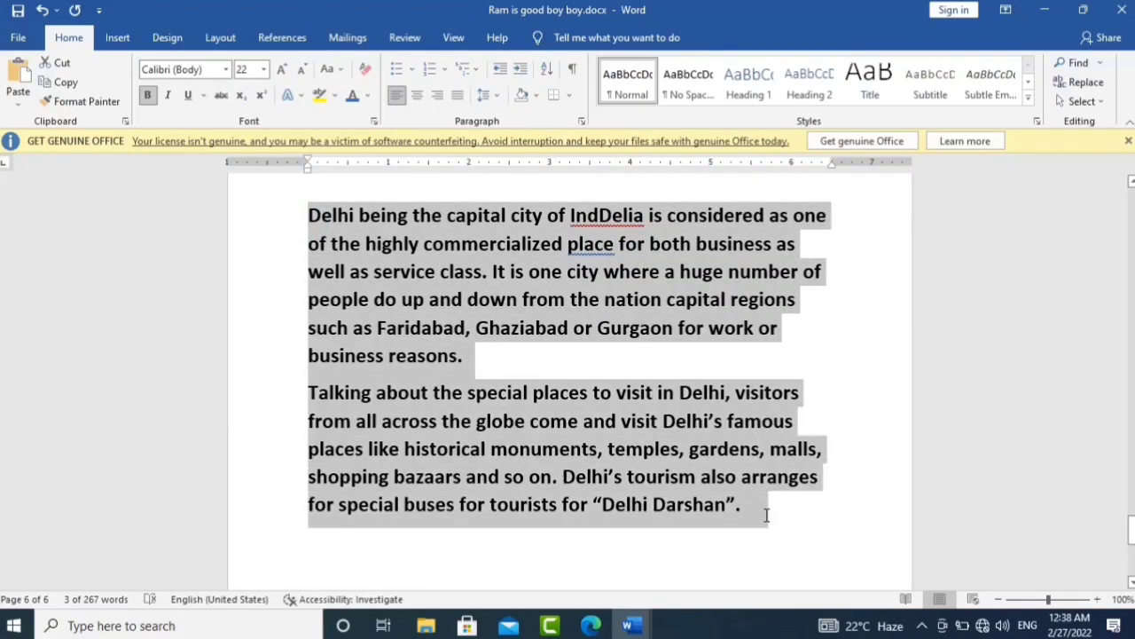
pyautogui.click(463, 97)
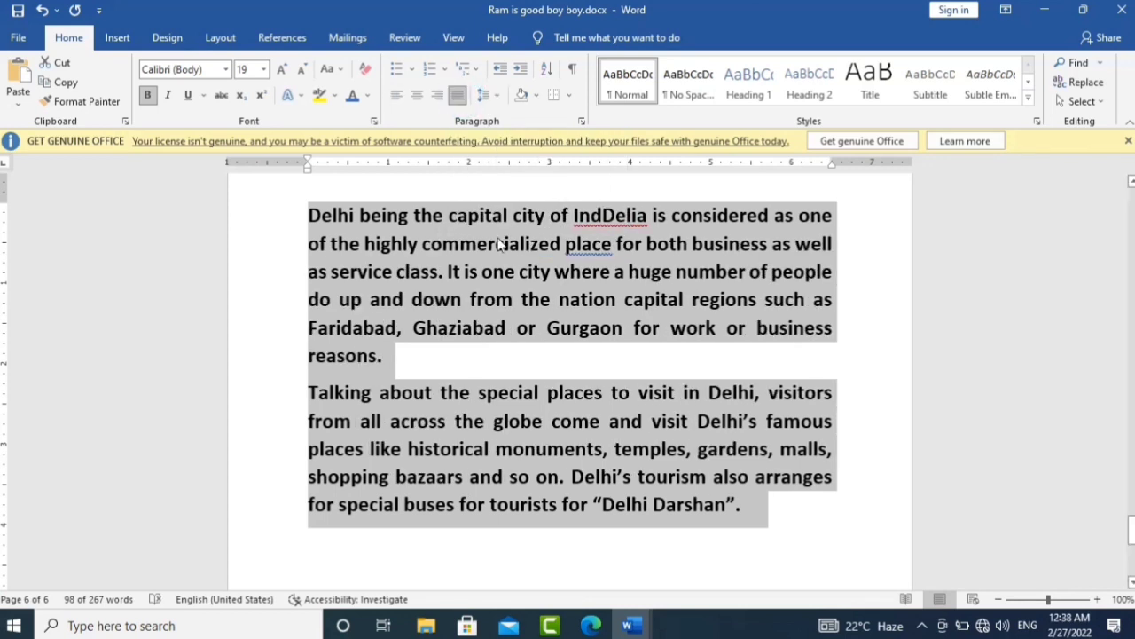